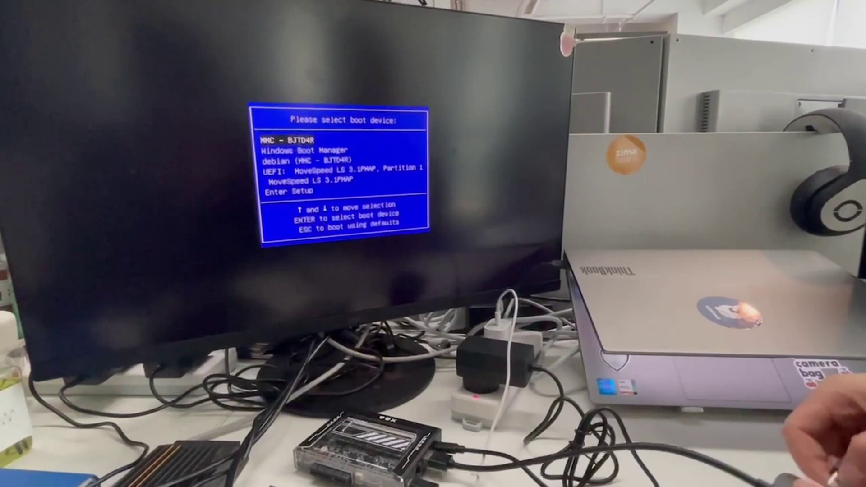
# Boot from the 'UEFI: MoveSpeed LS 3.1PMAP, Partition 1' entry in the firmware boot menu.
pyautogui.press('Down')
pyautogui.press('Down')
pyautogui.press('Down')
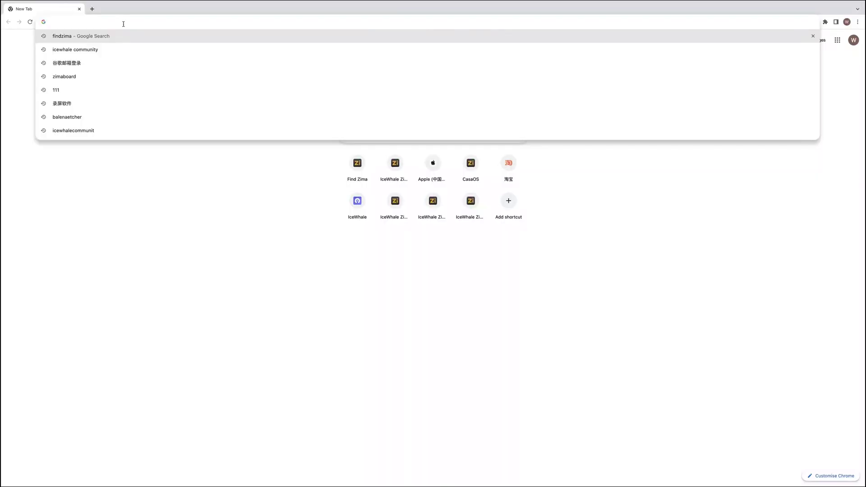
pyautogui.write('f')
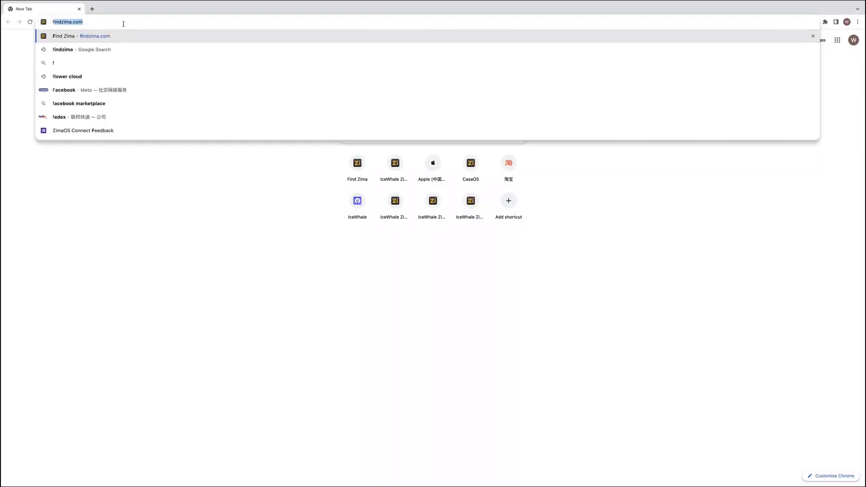
pyautogui.write('indzima')
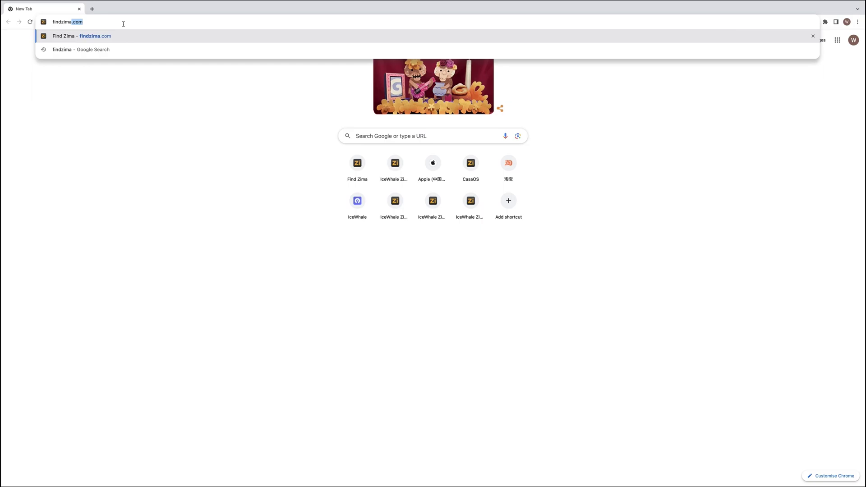
pyautogui.write('.com')
# Load findzima.com and access the ZimaCube it discovers on the network.
pyautogui.press('Return')
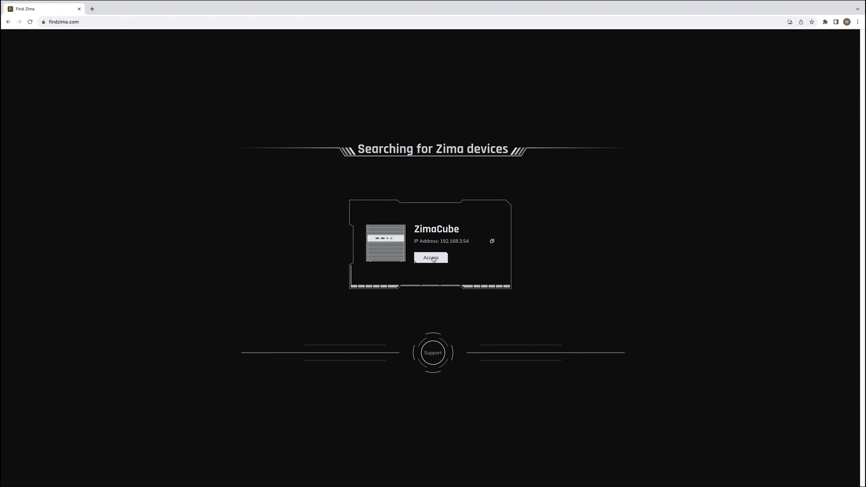
pyautogui.click(433, 261)
pyautogui.write('maos')
# Fill in the zimaos username and both password fields to create the account.
pyautogui.press('Tab')
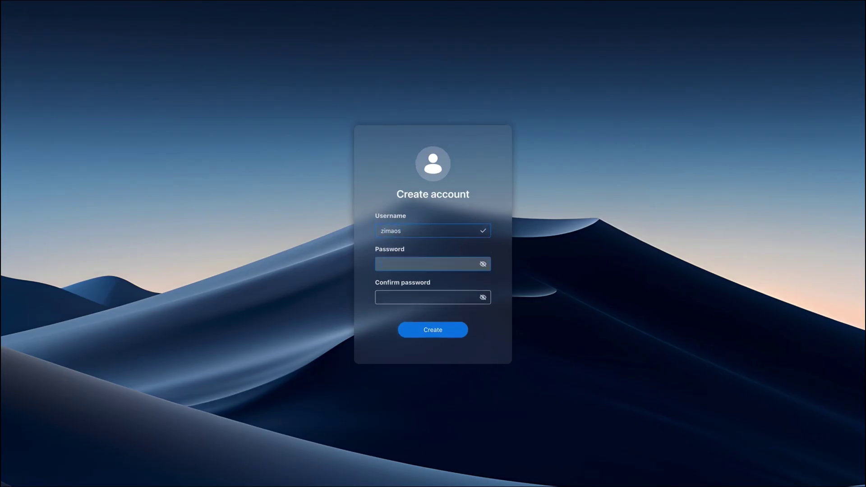
pyautogui.write('zimaos')
pyautogui.press('Tab')
pyautogui.write('z')
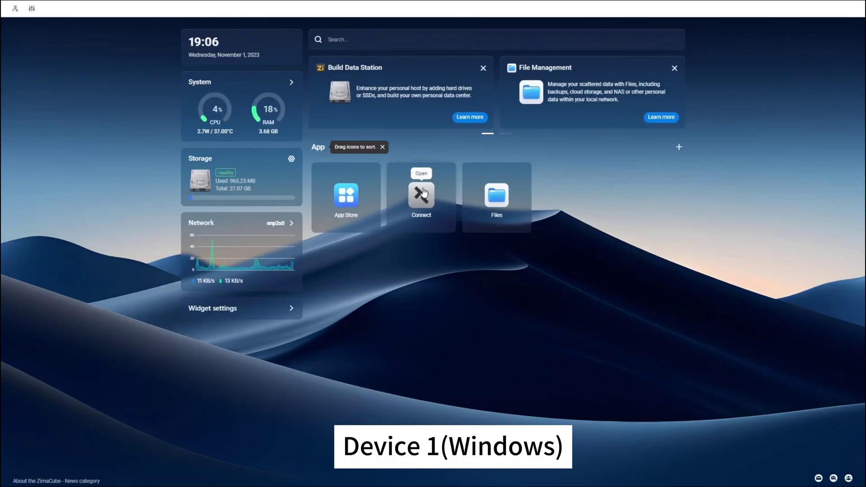
pyautogui.click(423, 193)
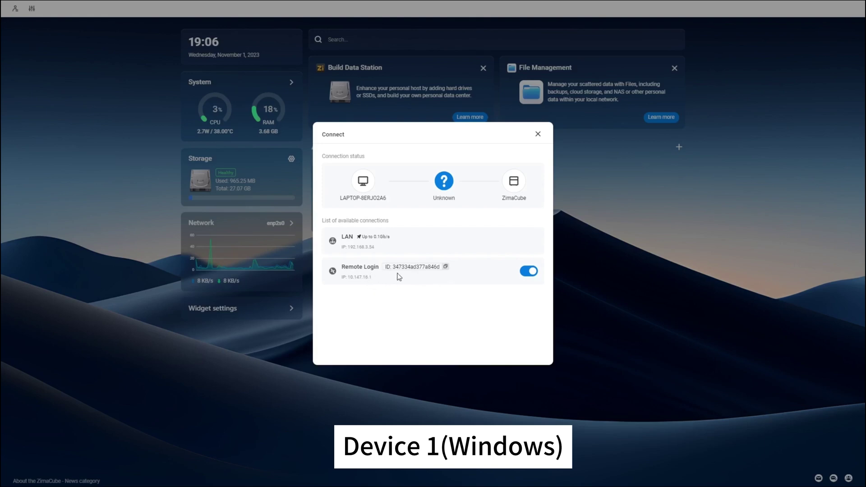
pyautogui.click(538, 135)
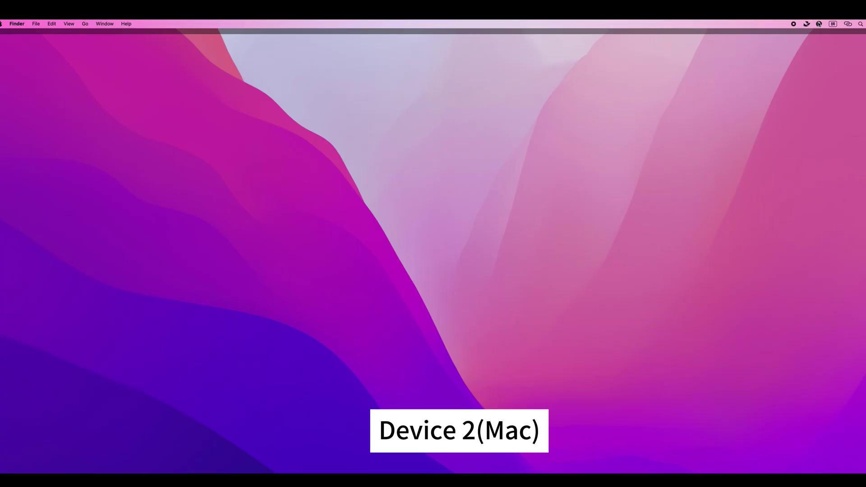
# Connect the Mac's Zima client to the ZimaCube using its Network ID.
pyautogui.click(819, 24)
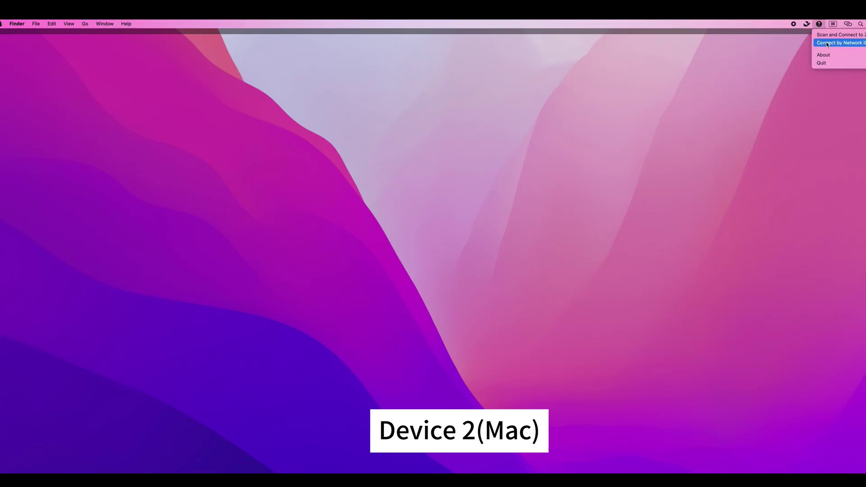
pyautogui.click(827, 43)
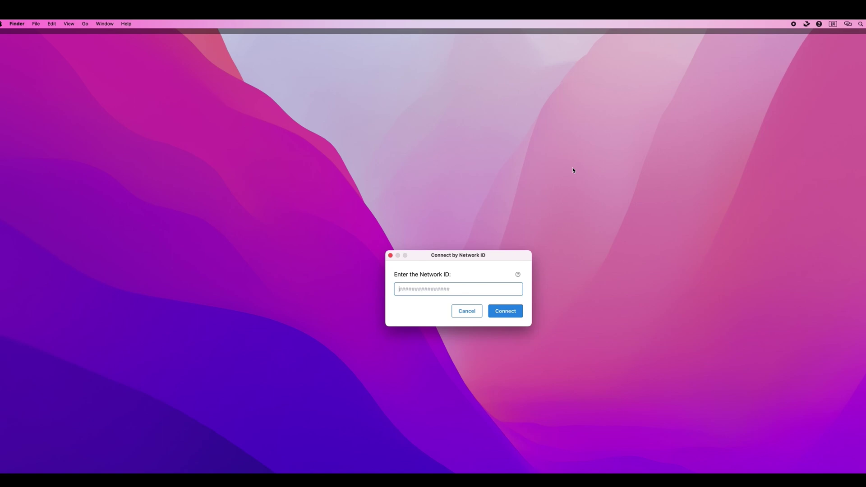
pyautogui.write('347334ad377a846d')
pyautogui.click(505, 310)
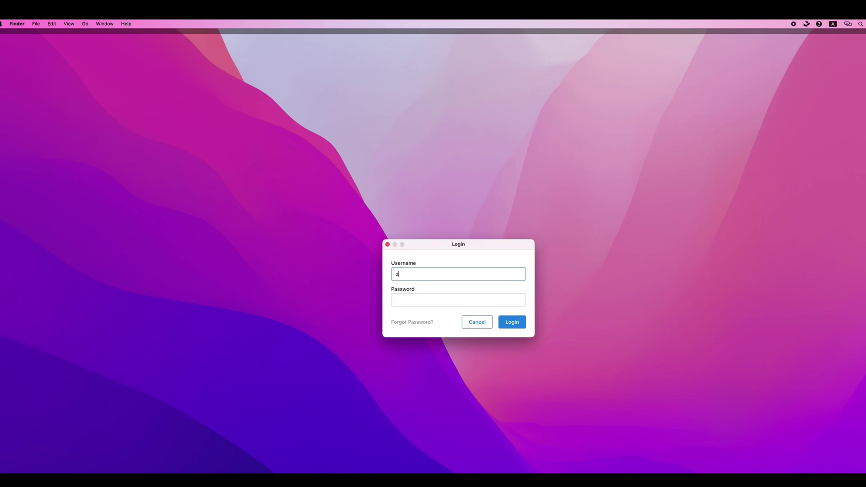
pyautogui.write('zimaos')
# Sign in as zimaos and select the dashboard's web address.
pyautogui.press('Tab')
pyautogui.write('******')
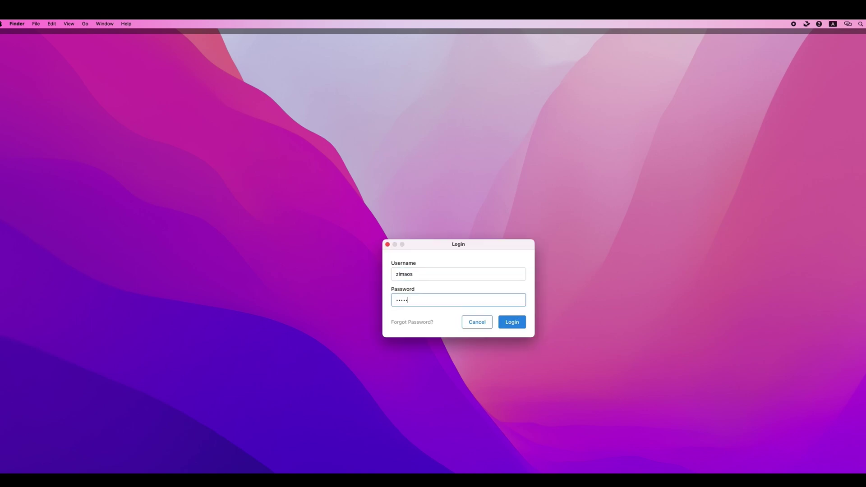
pyautogui.click(511, 322)
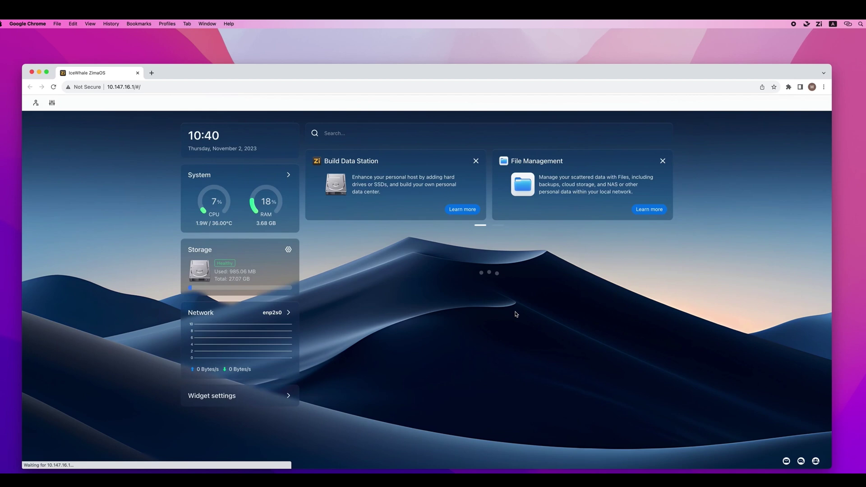
pyautogui.click(125, 87)
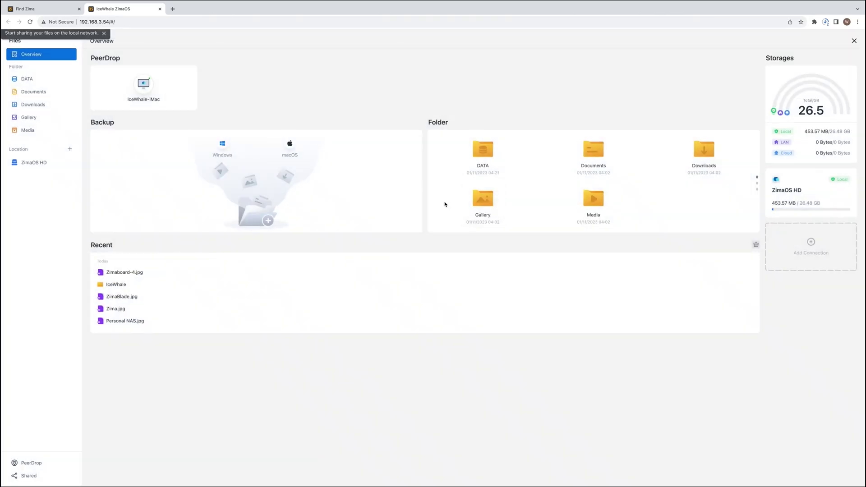
pyautogui.moveTo(727, 3)
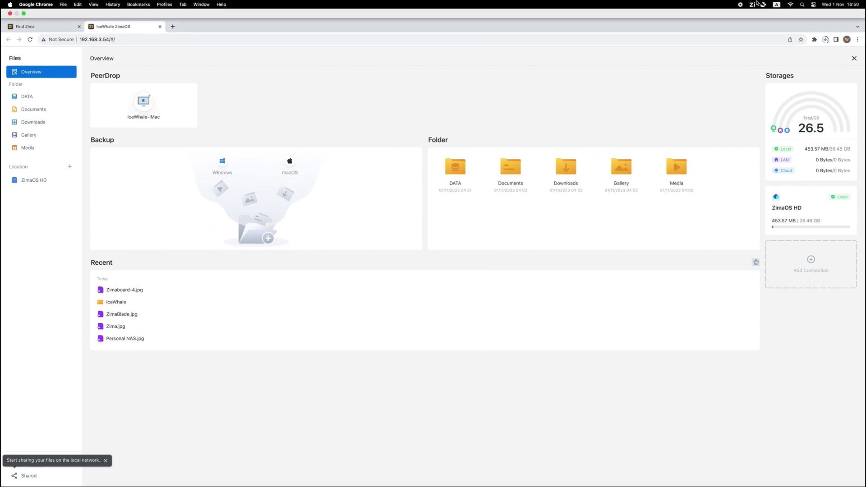
# Add the Desktop IceWhale folder as a backup source and start the backup.
pyautogui.click(752, 4)
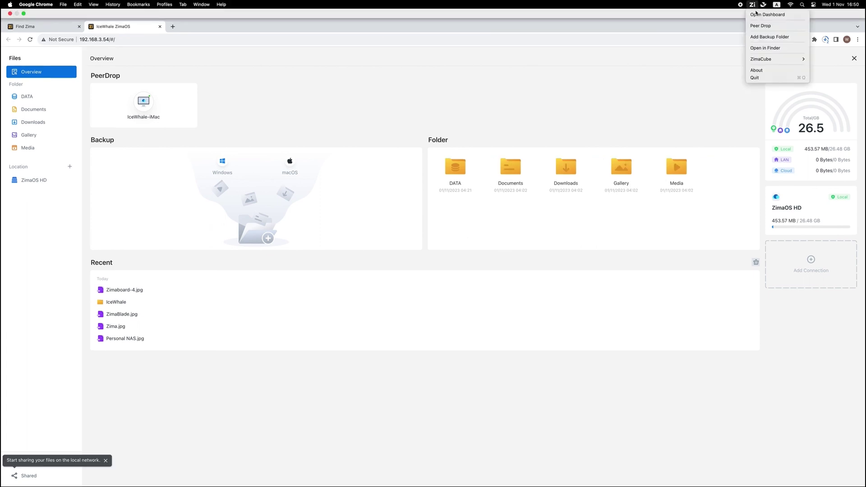
pyautogui.click(769, 37)
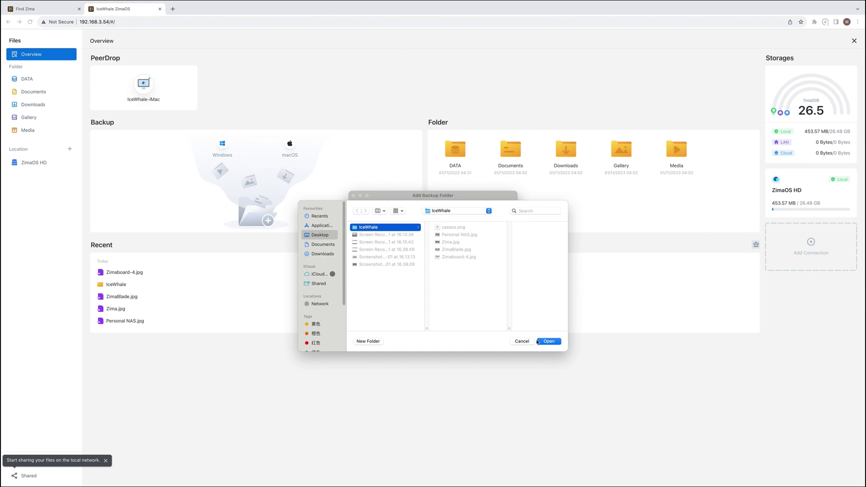
pyautogui.click(549, 341)
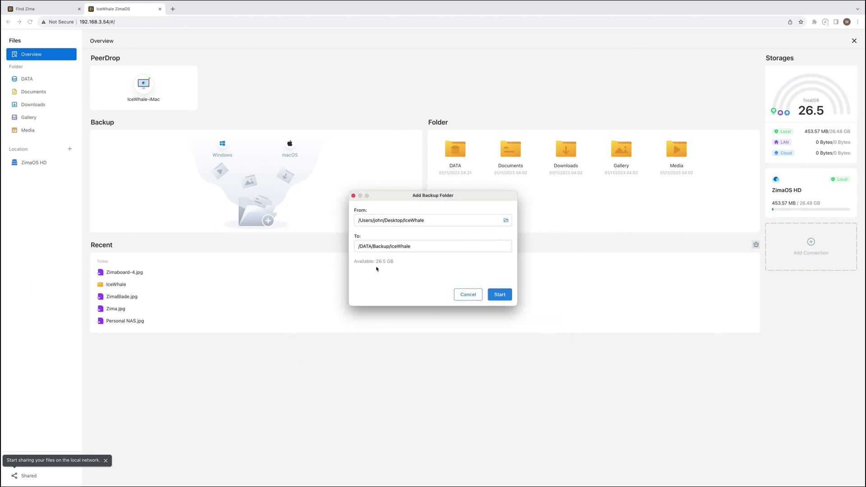
pyautogui.click(502, 295)
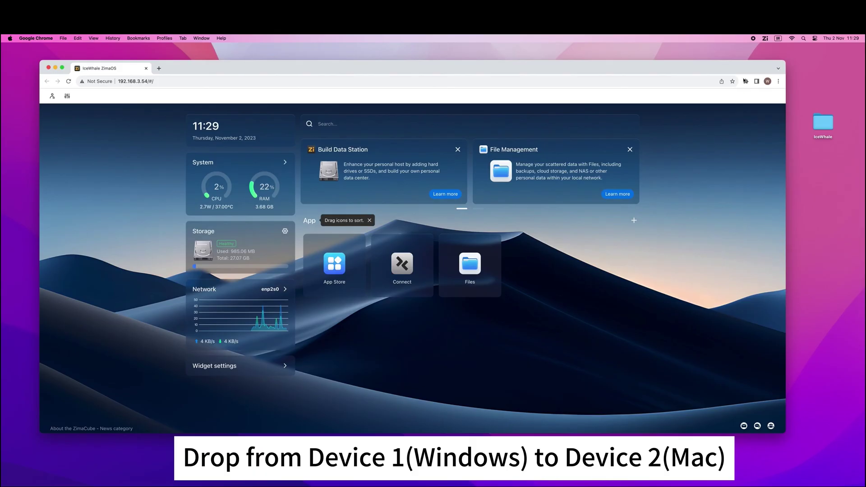
# Use PeerDrop to send Zima.jpg, ZimaBlade.jpg and Zimaboard-4.jpg to Windows Chrome.
pyautogui.click(765, 38)
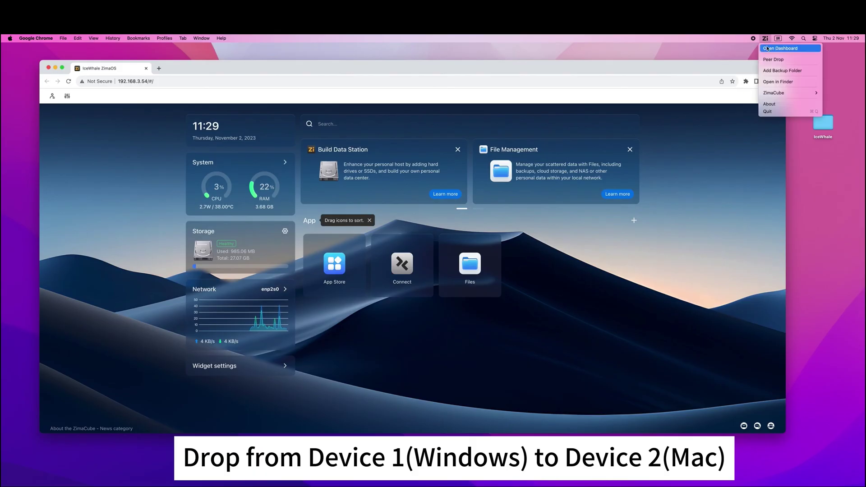
pyautogui.click(773, 60)
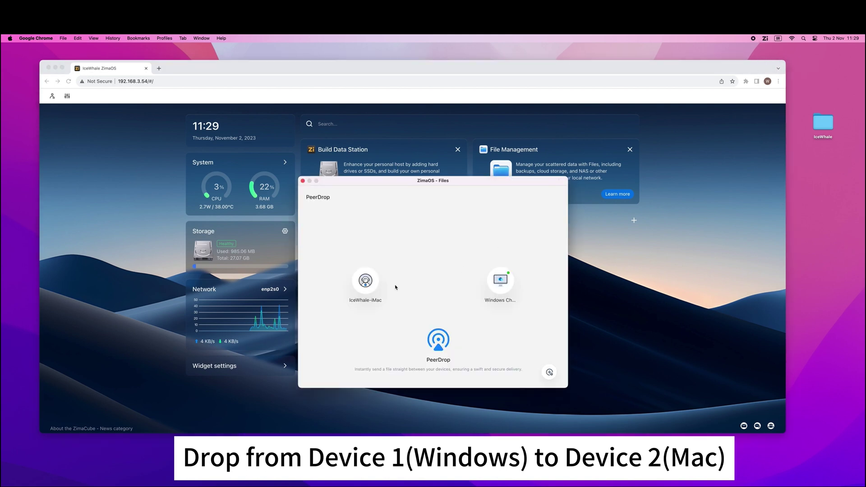
pyautogui.click(502, 283)
pyautogui.click(459, 322)
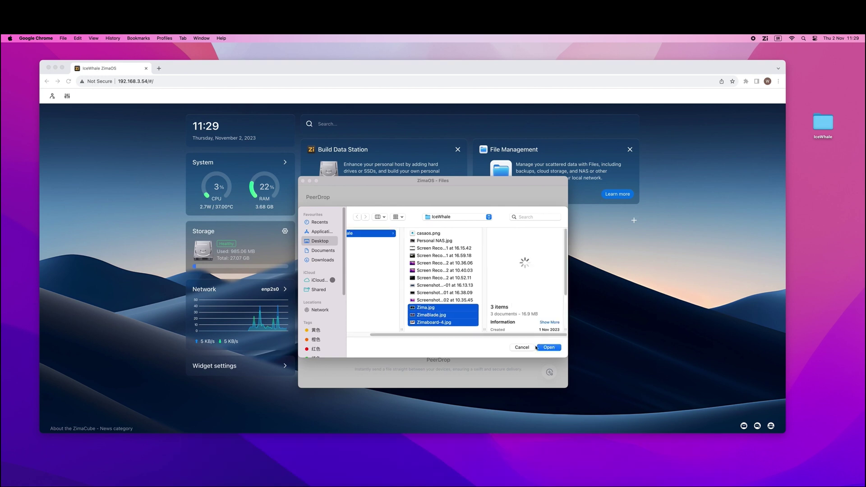
pyautogui.click(548, 347)
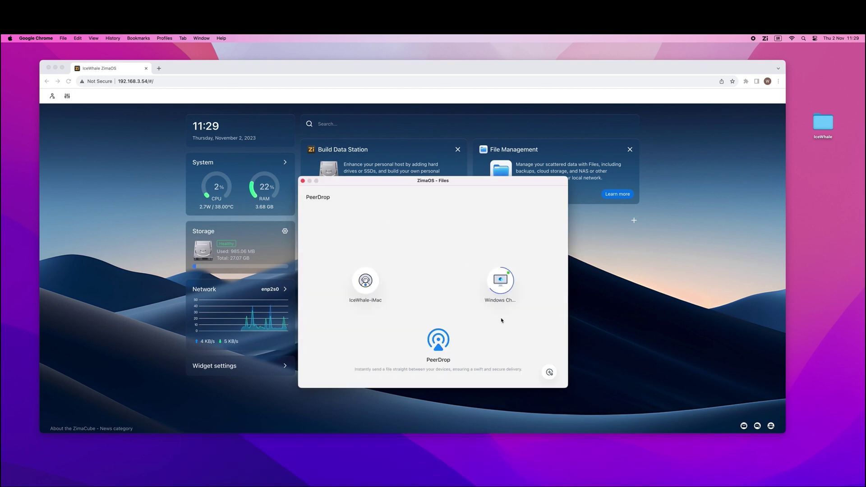